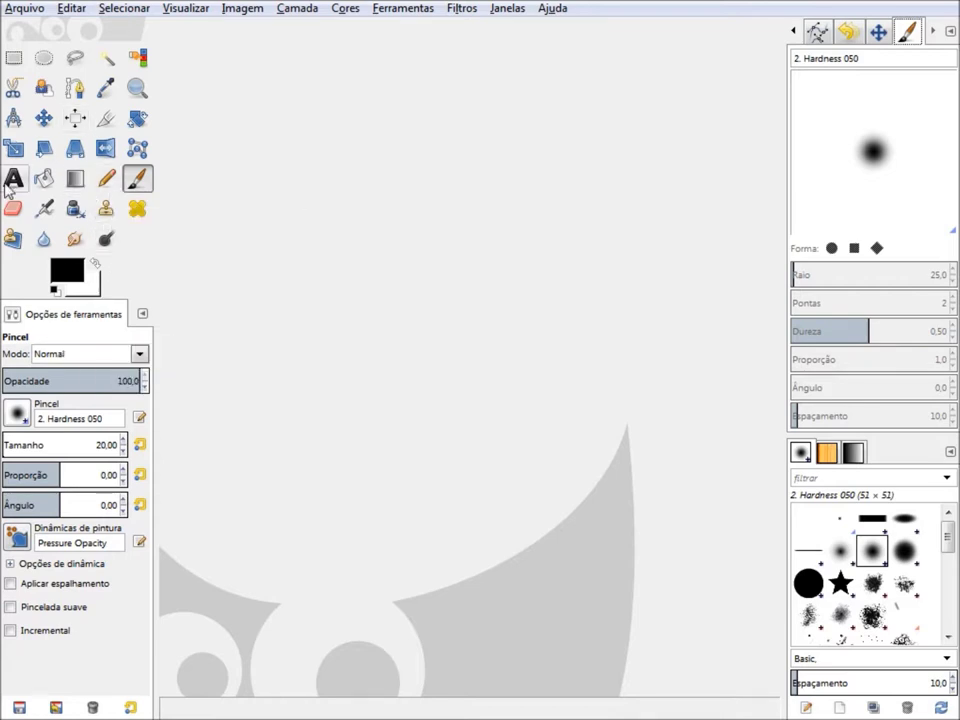
- Switch between the gradient, pencil and paintbrush tools
click(78, 182)
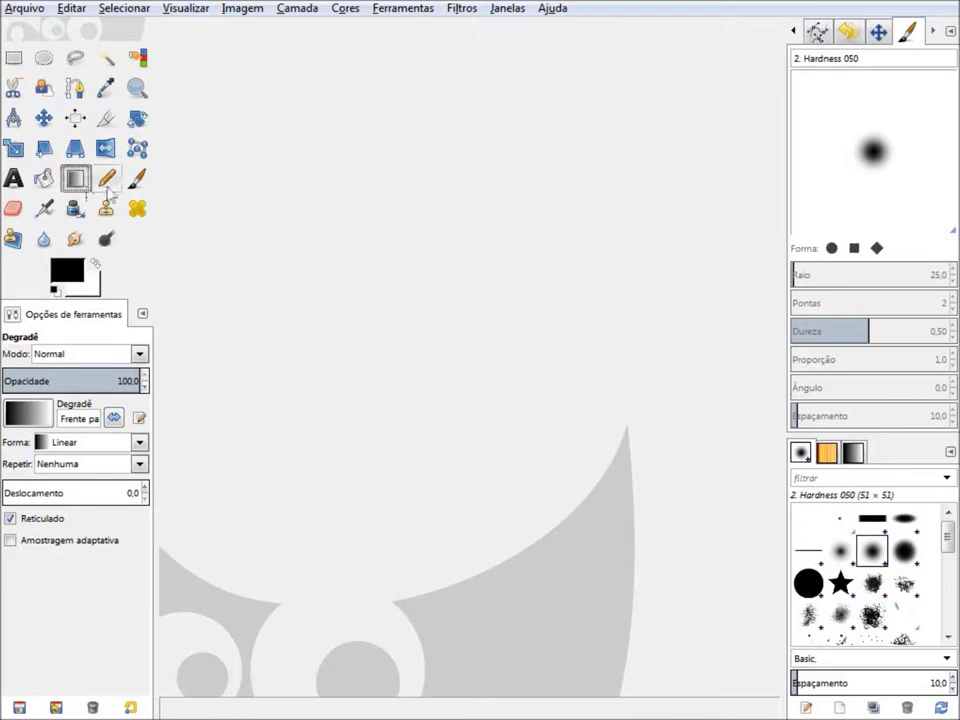
click(107, 180)
click(136, 180)
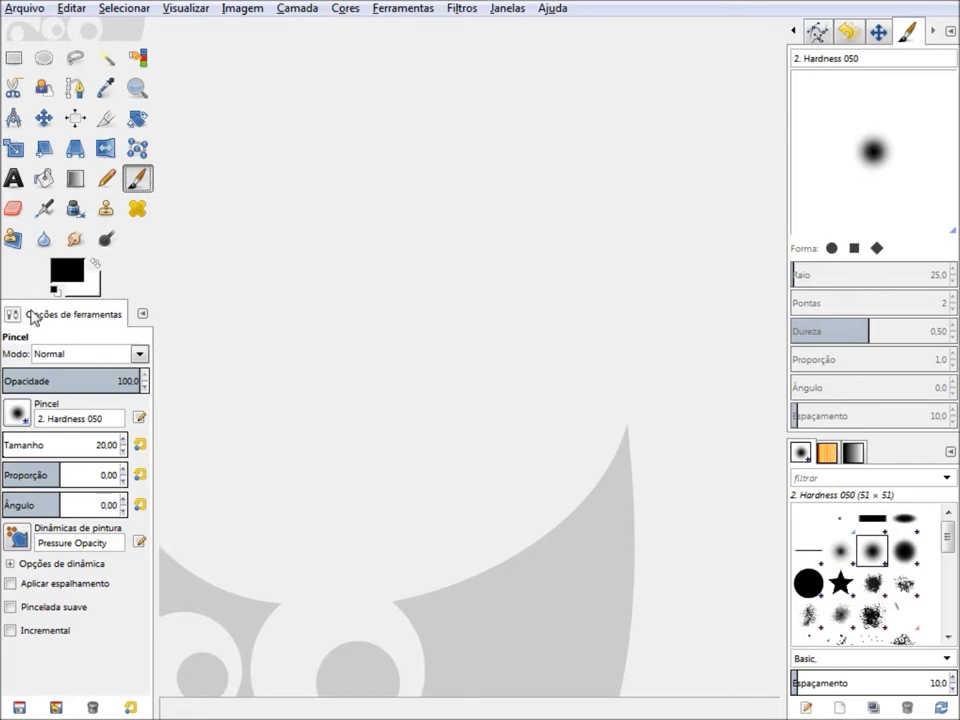
- Undock the Tool Options into a floating window, reposition it, then carry it toward the left dock
mouse_move(40, 325)
mouse_down()
mouse_move(176, 344)
mouse_move(165, 336)
mouse_up()
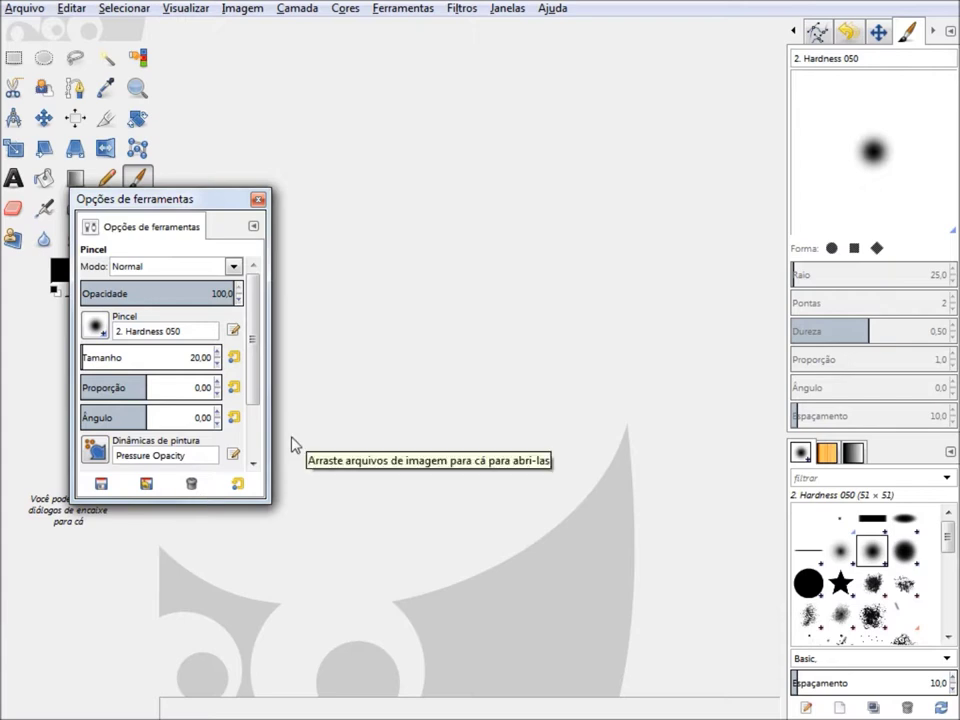
drag(280, 199, 453, 166)
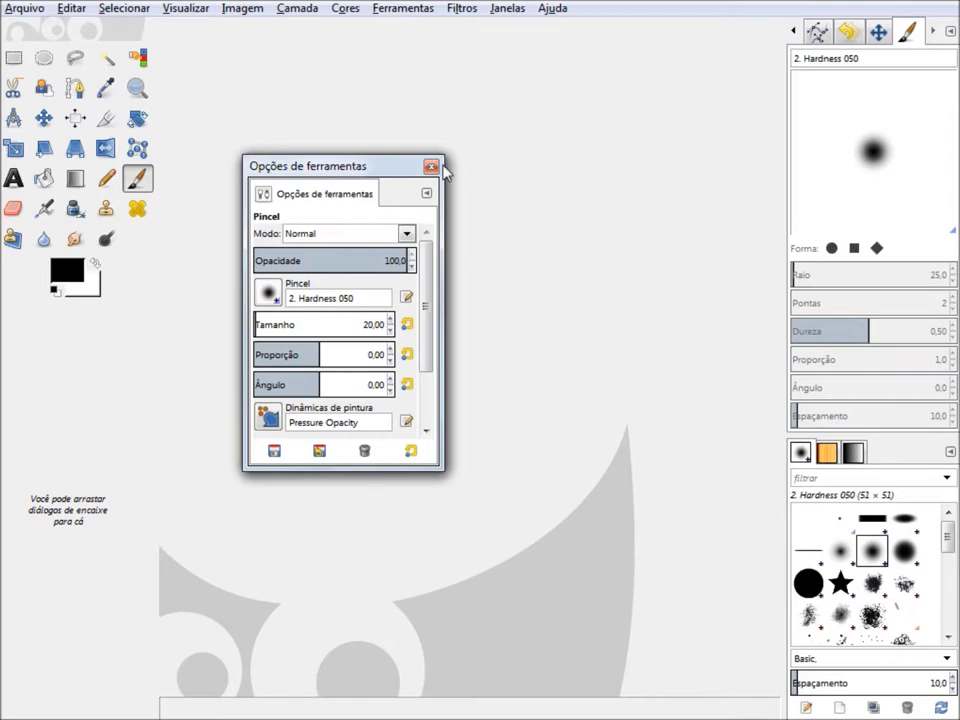
mouse_move(375, 176)
mouse_down()
mouse_move(100, 372)
mouse_move(108, 337)
mouse_up()
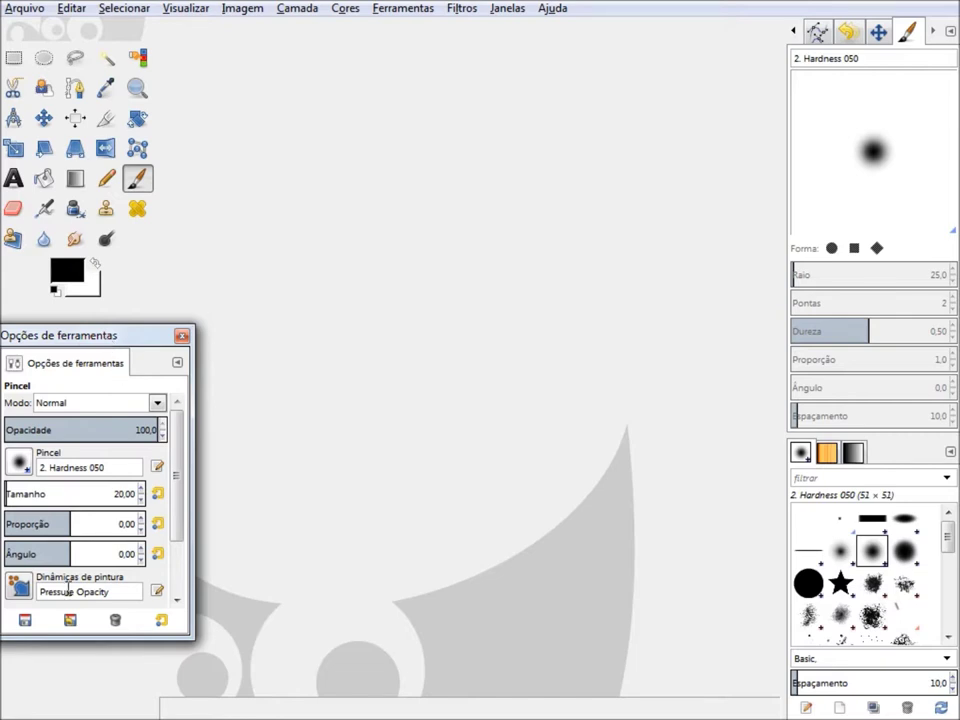
mouse_move(78, 348)
mouse_down()
mouse_move(374, 313)
mouse_move(340, 88)
mouse_up()
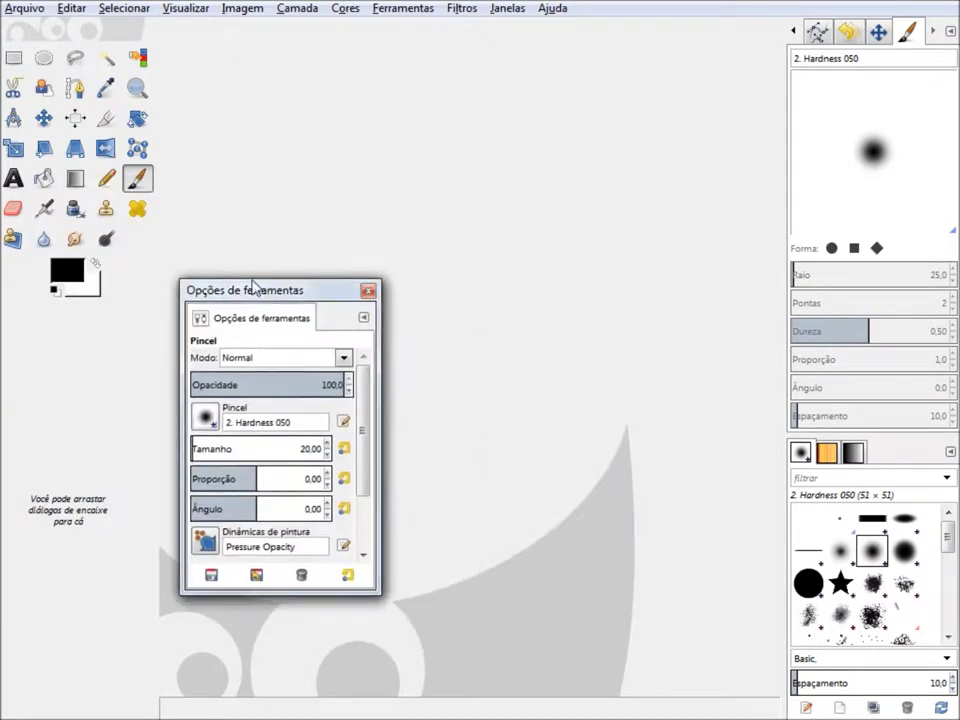
drag(340, 88, 300, 246)
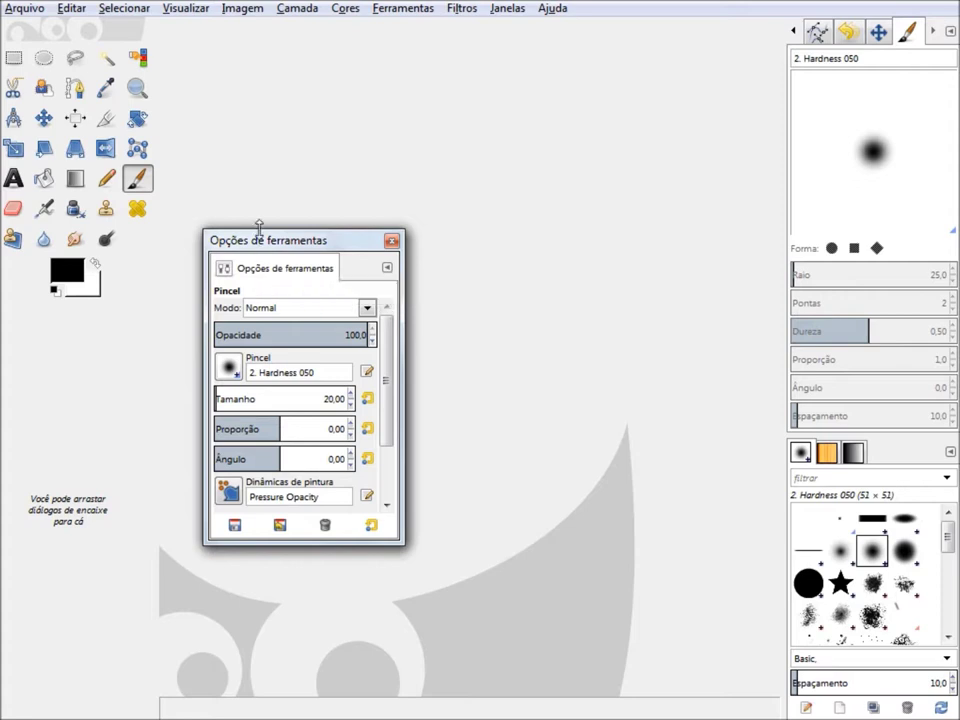
drag(296, 271, 300, 282)
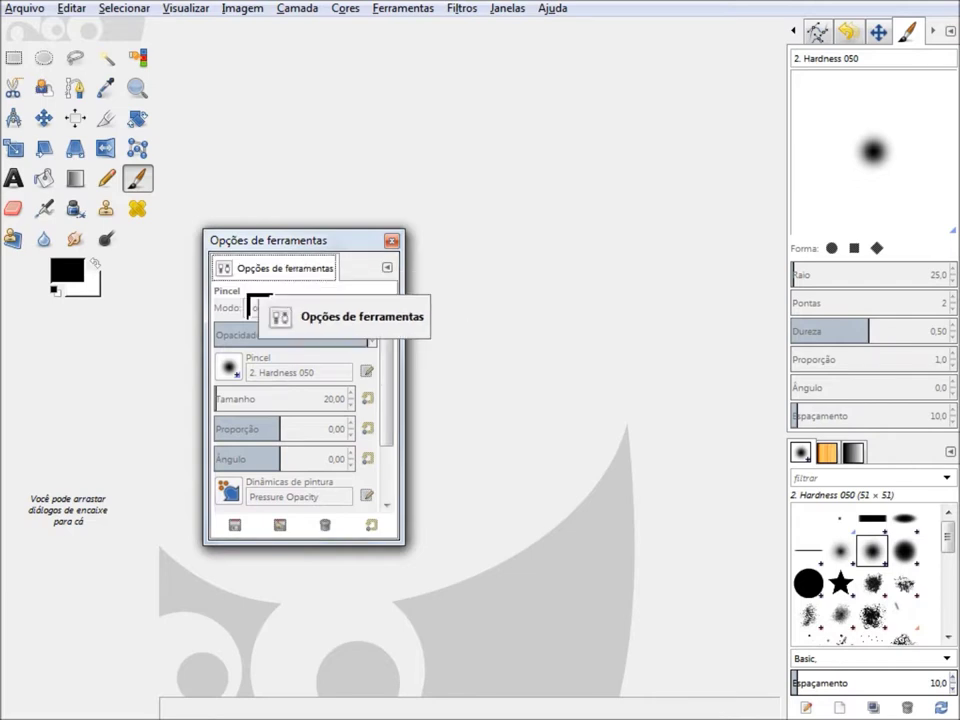
mouse_move(300, 282)
mouse_down()
mouse_move(130, 372)
mouse_move(108, 440)
mouse_up()
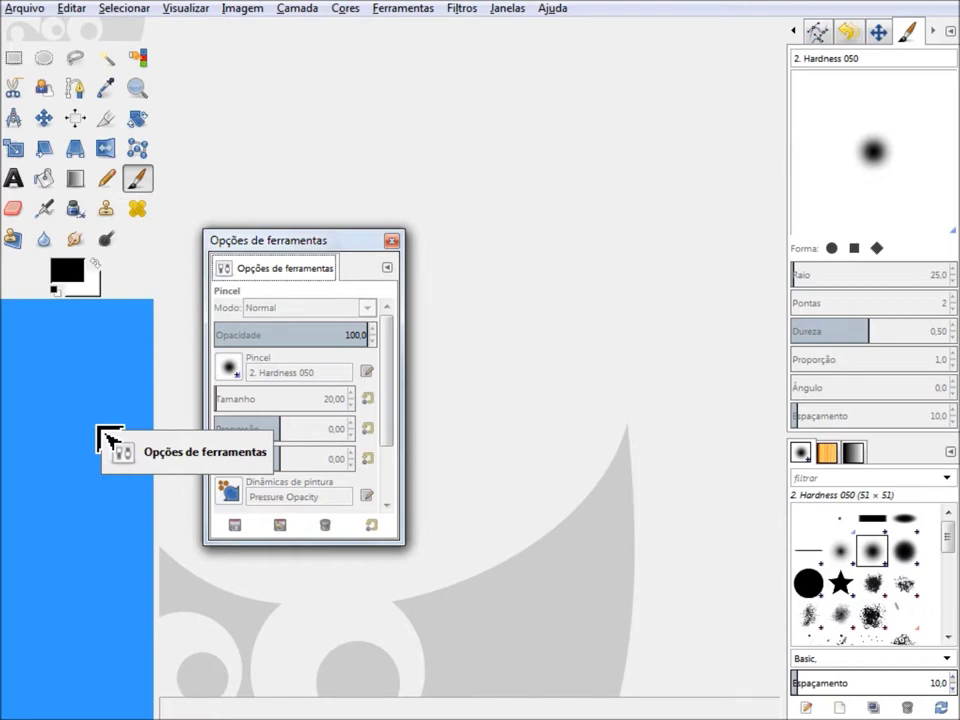
- Drop the Tool Options back under the toolbox, then drag them out floating again
drag(108, 440, 96, 426)
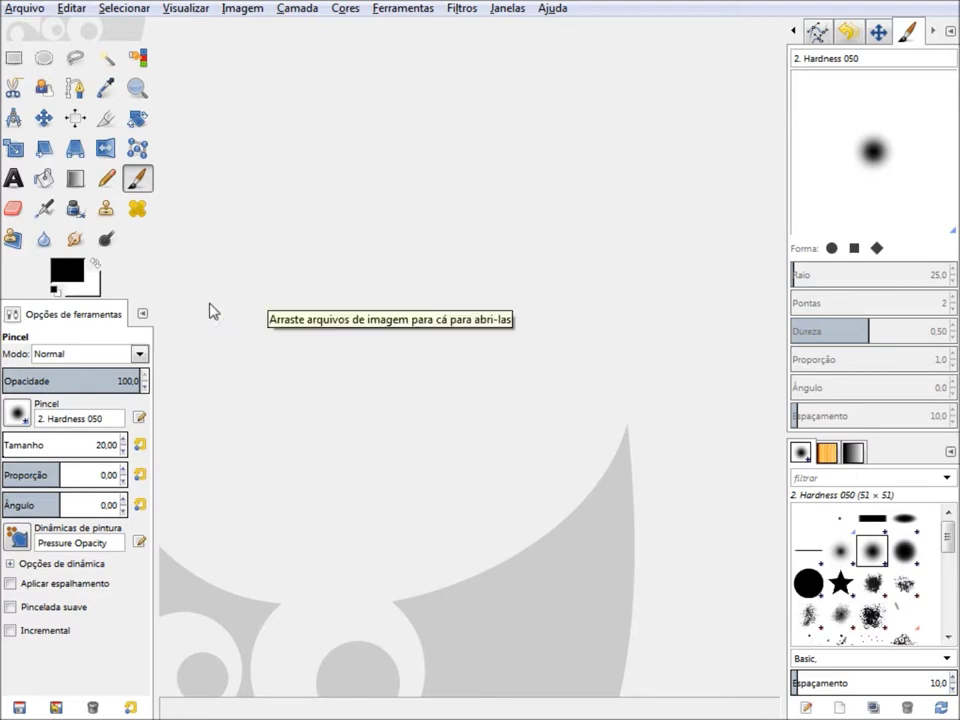
drag(96, 322, 197, 325)
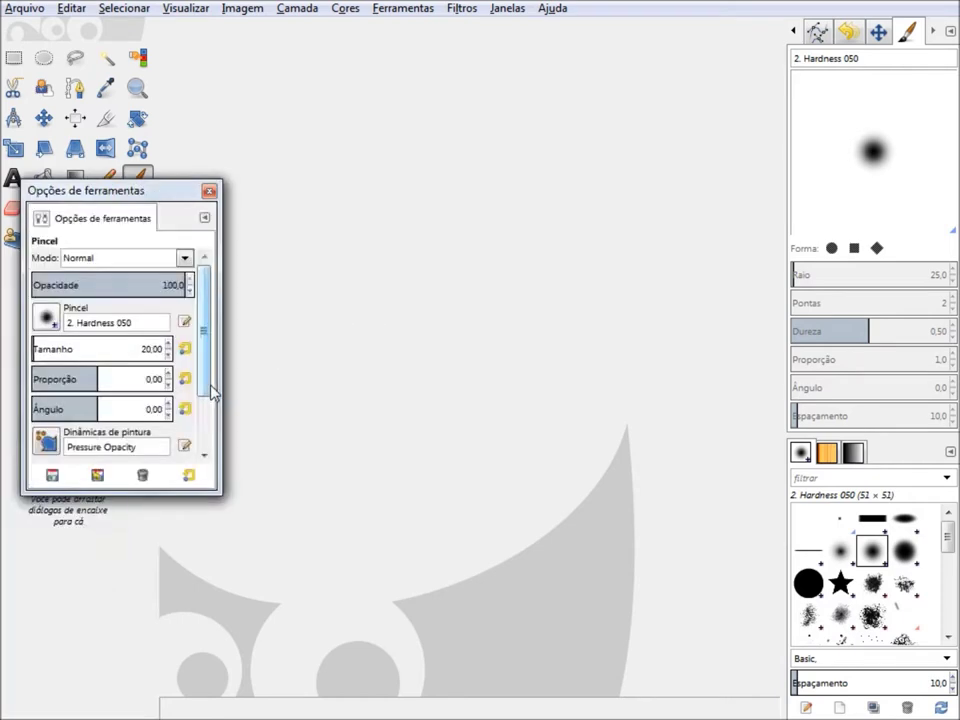
- Move and close the floating Tool Options window, then select the Pencil tool
drag(225, 191, 262, 222)
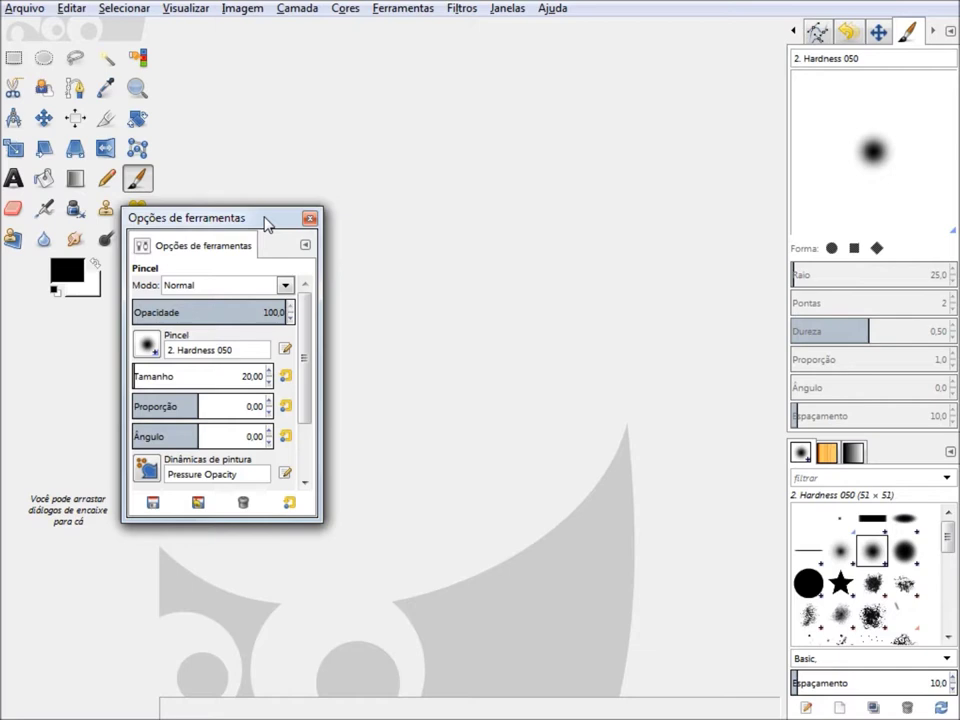
click(310, 218)
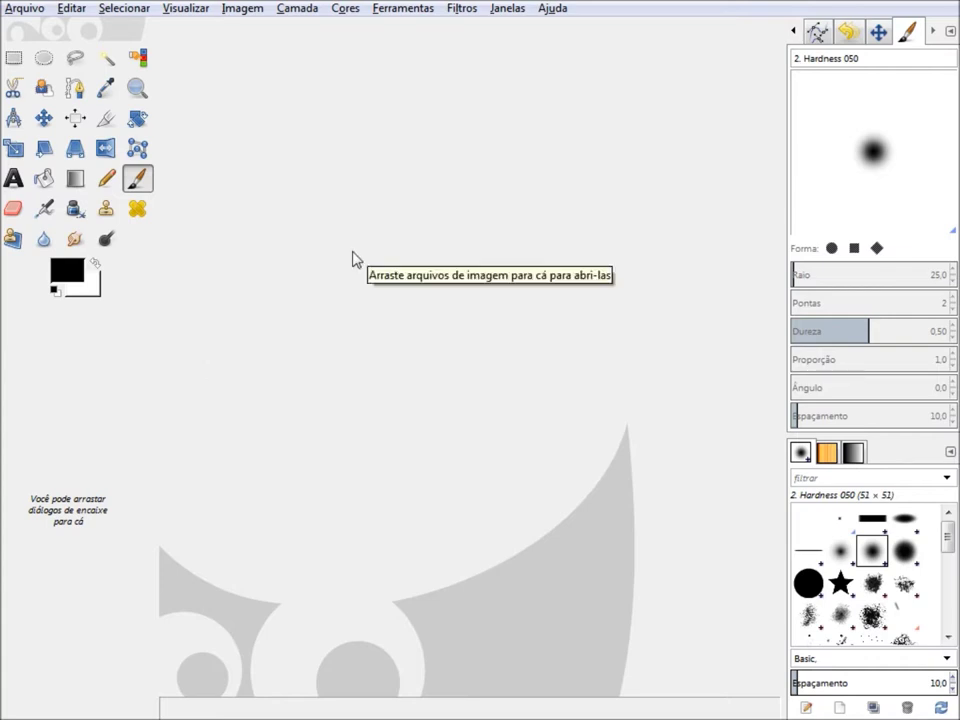
click(110, 182)
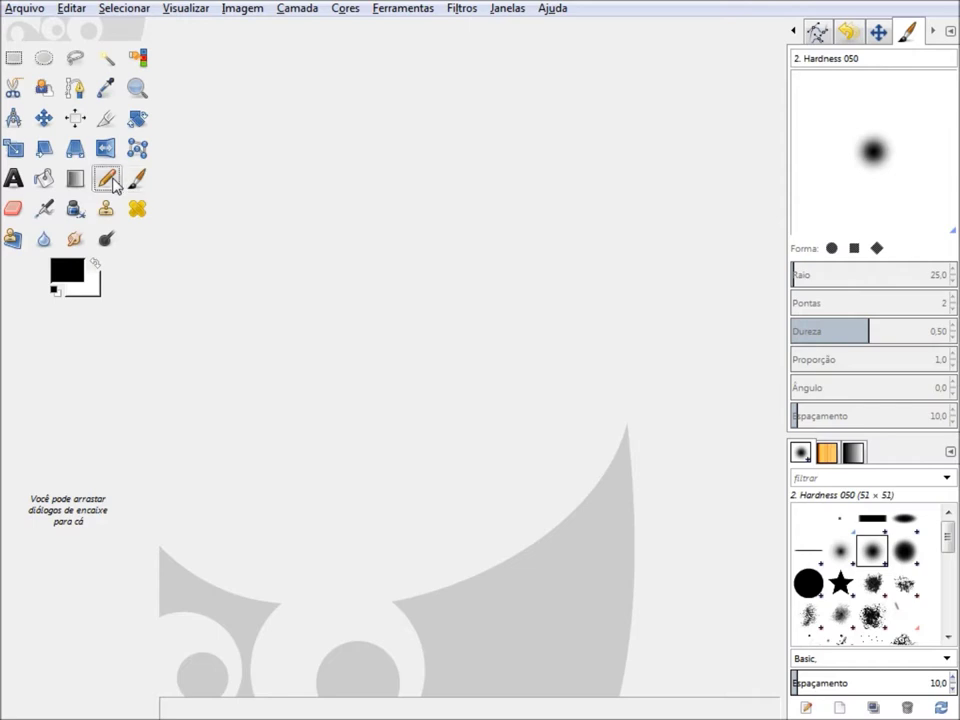
click(74, 182)
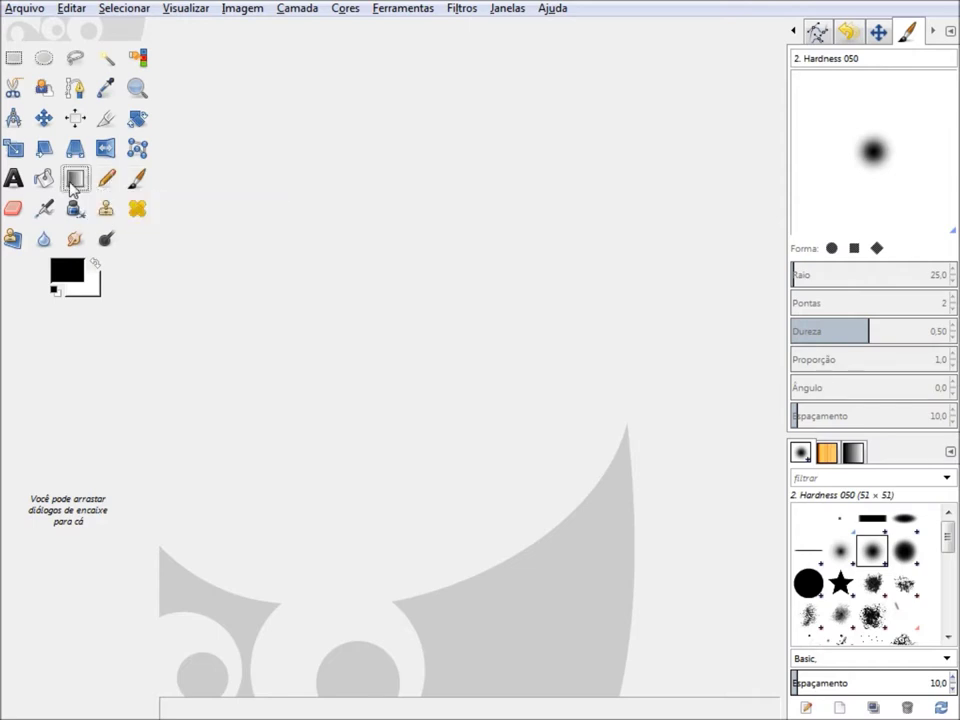
click(44, 186)
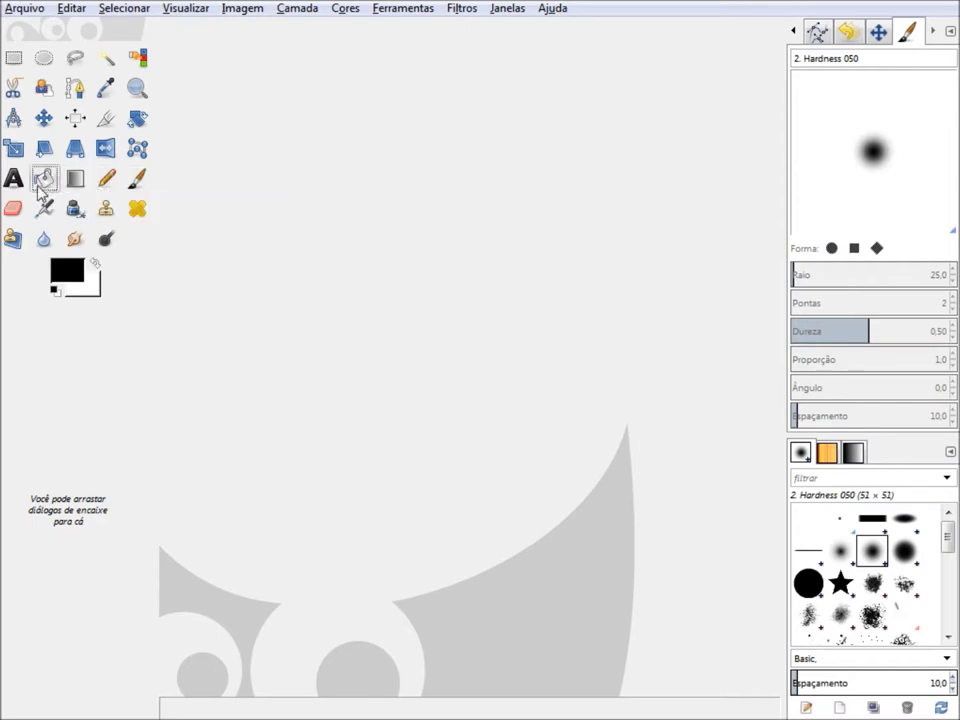
click(14, 183)
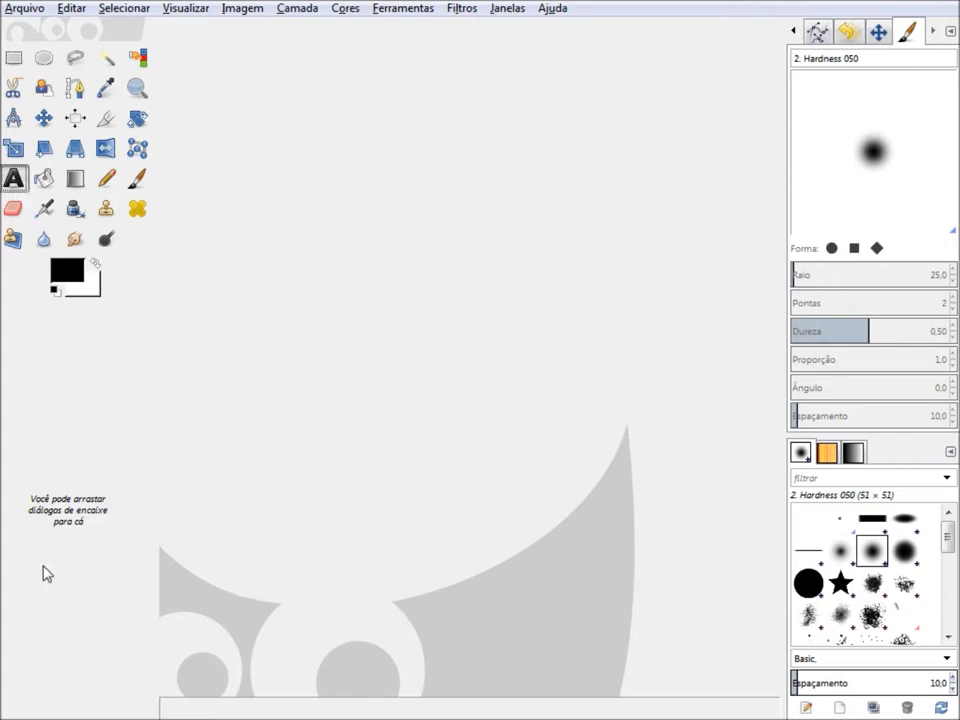
click(42, 172)
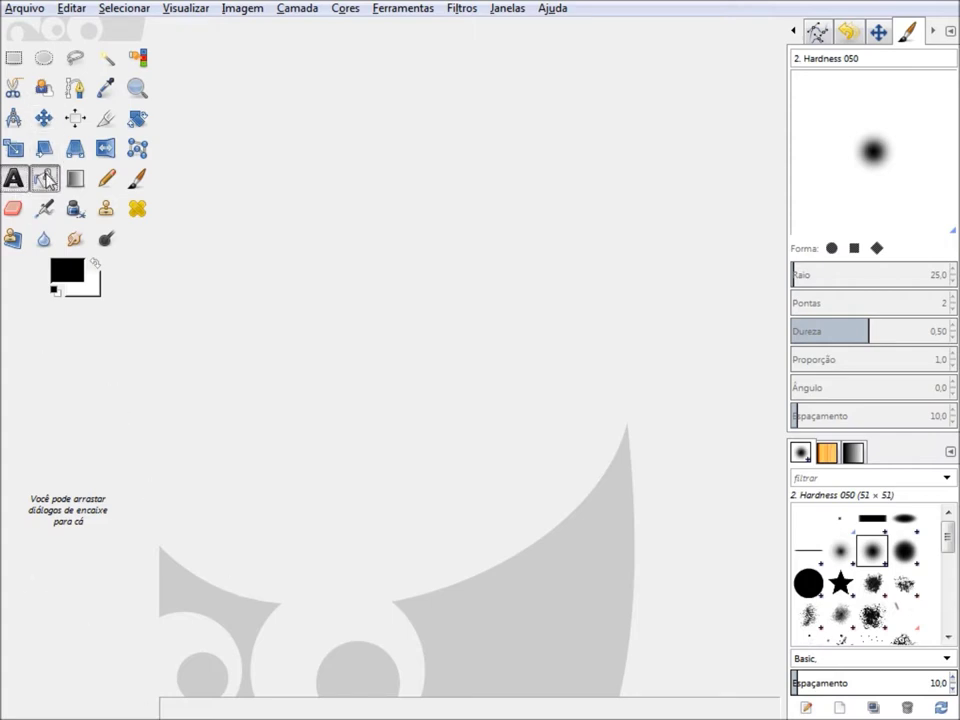
click(75, 178)
click(107, 178)
click(138, 180)
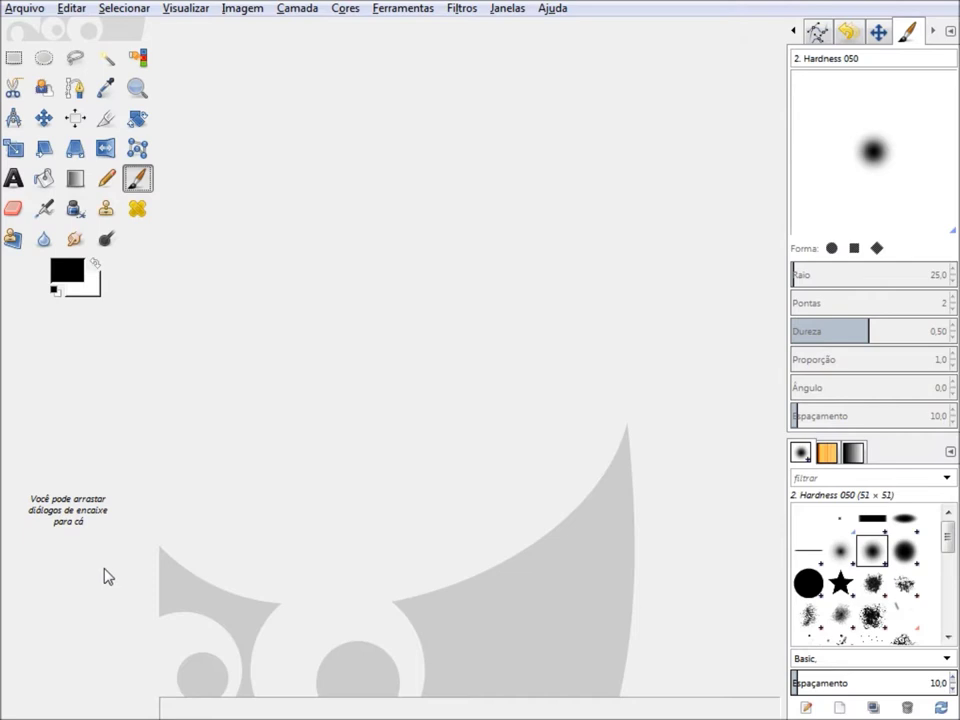
click(507, 8)
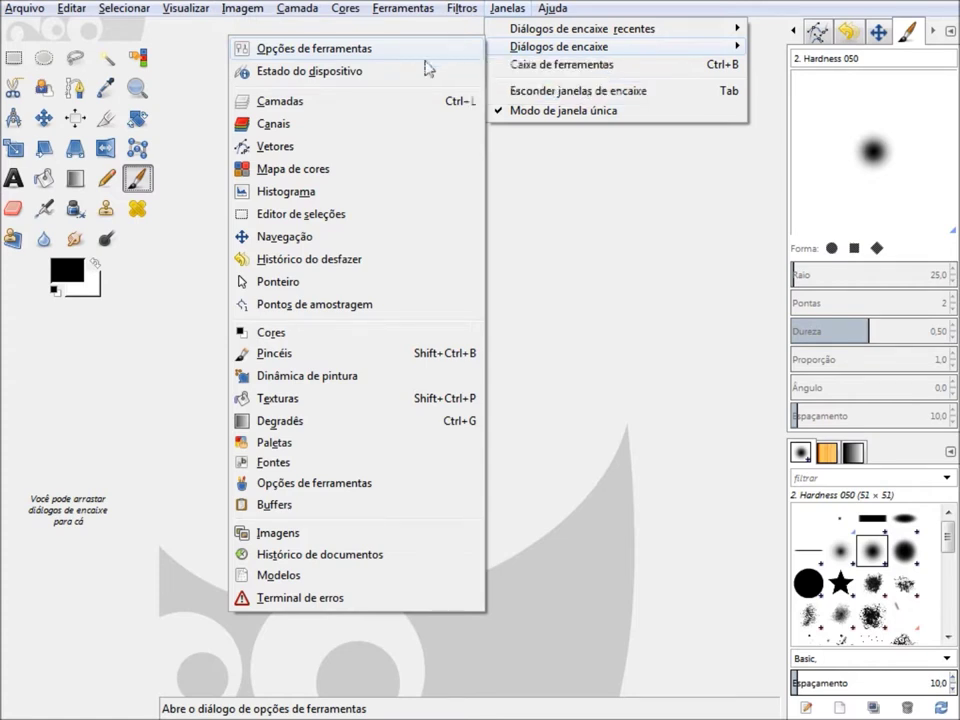
mouse_move(559, 46)
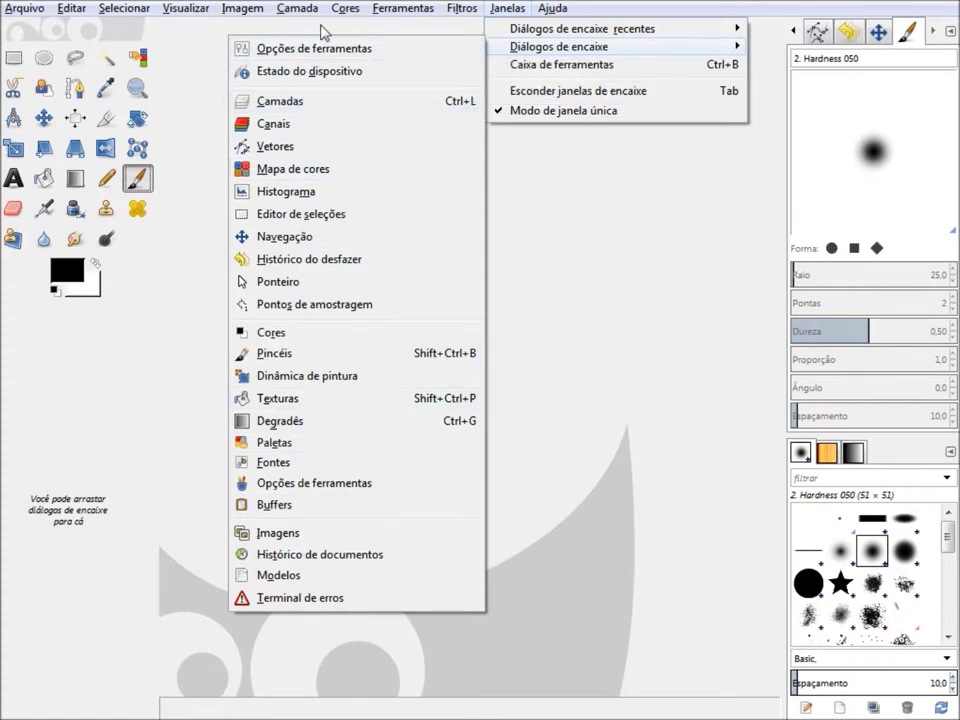
- Reopen Tool Options via Windows > Dockable Dialogs and select the Pencil tool
click(333, 52)
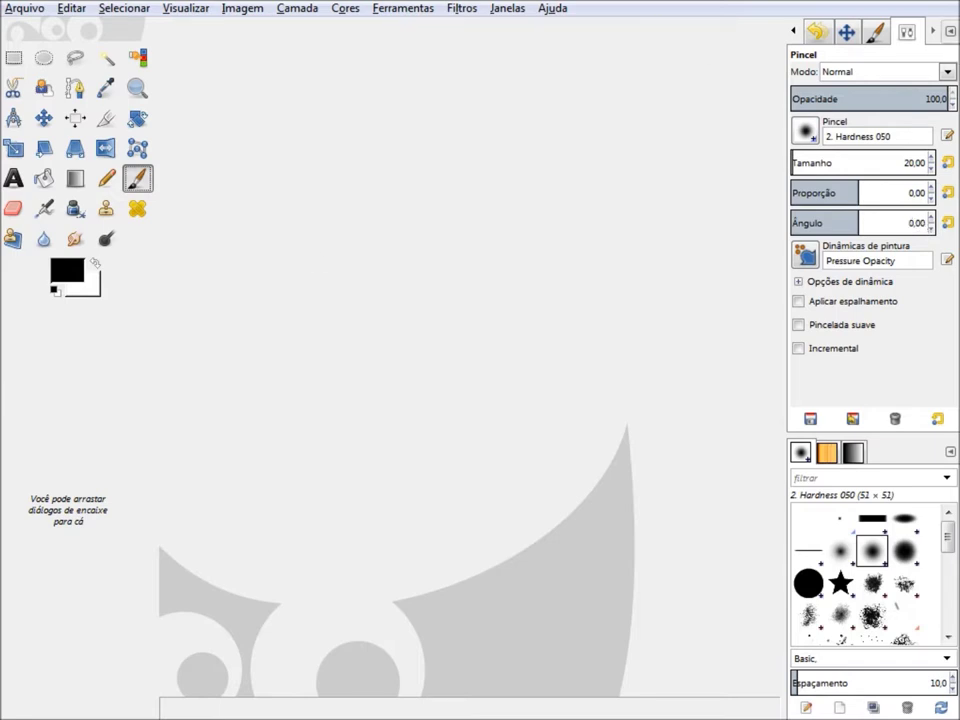
click(508, 10)
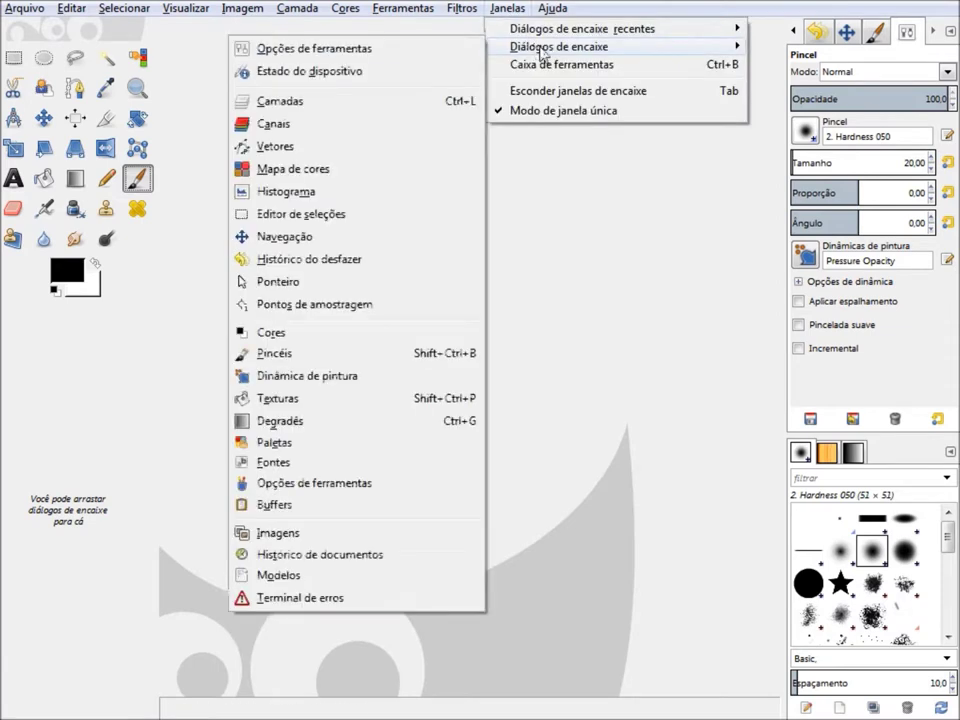
click(683, 8)
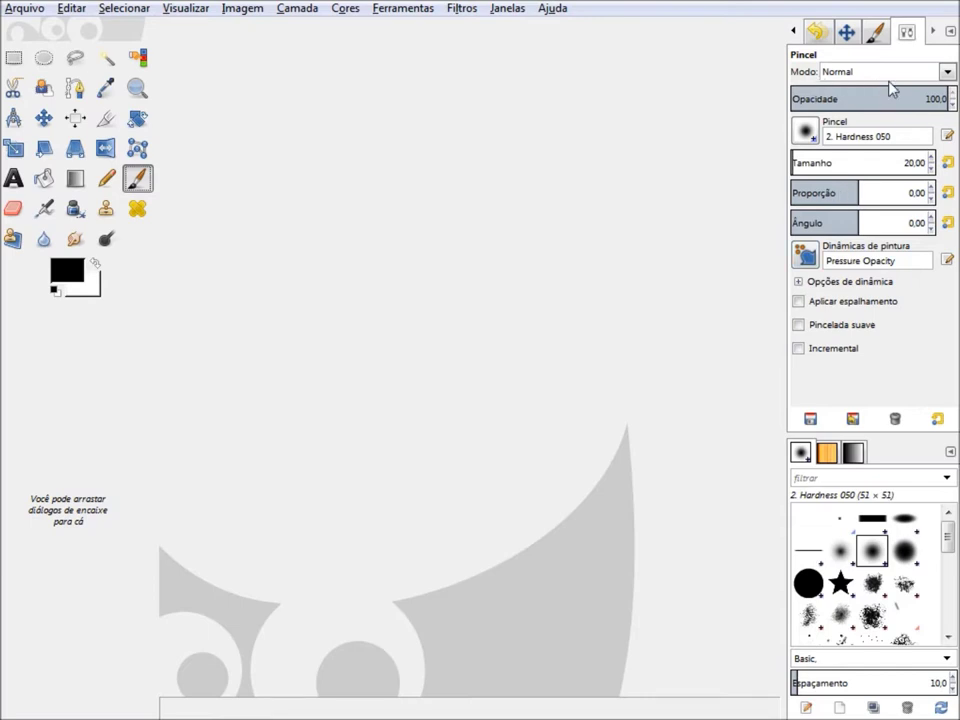
click(107, 182)
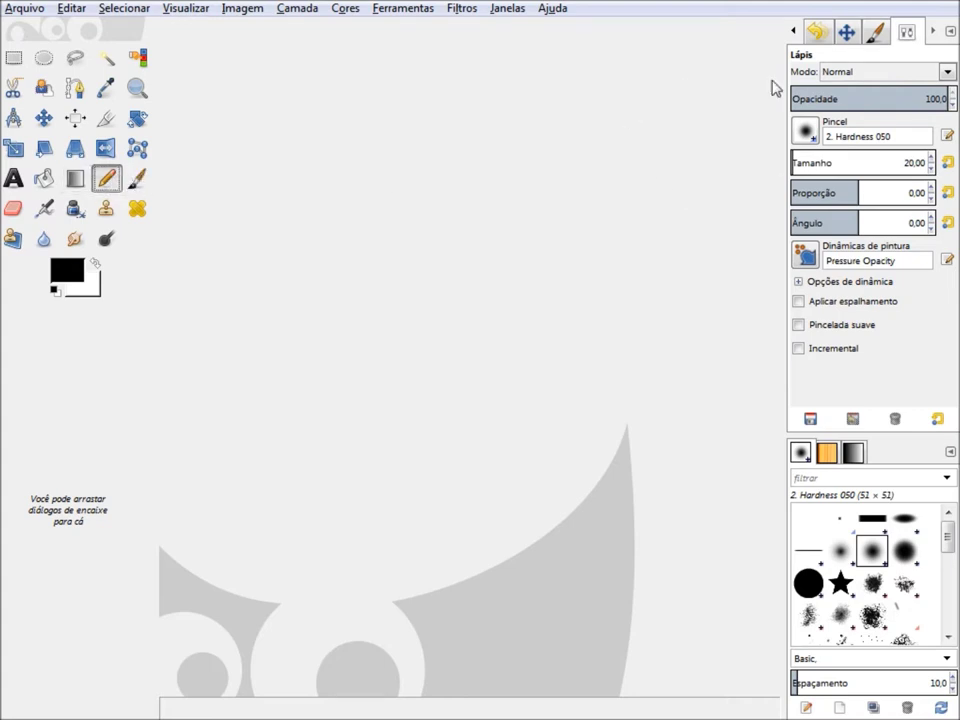
- Cycle through Gradient, Text and Bucket Fill, finishing on the Text tool
click(76, 185)
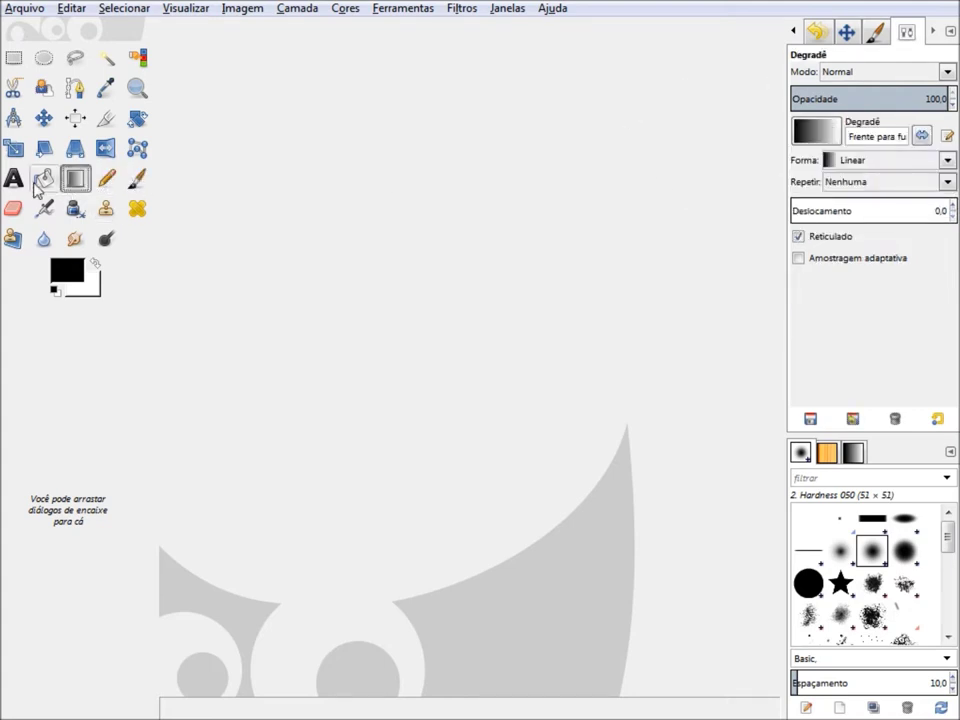
click(14, 180)
click(44, 184)
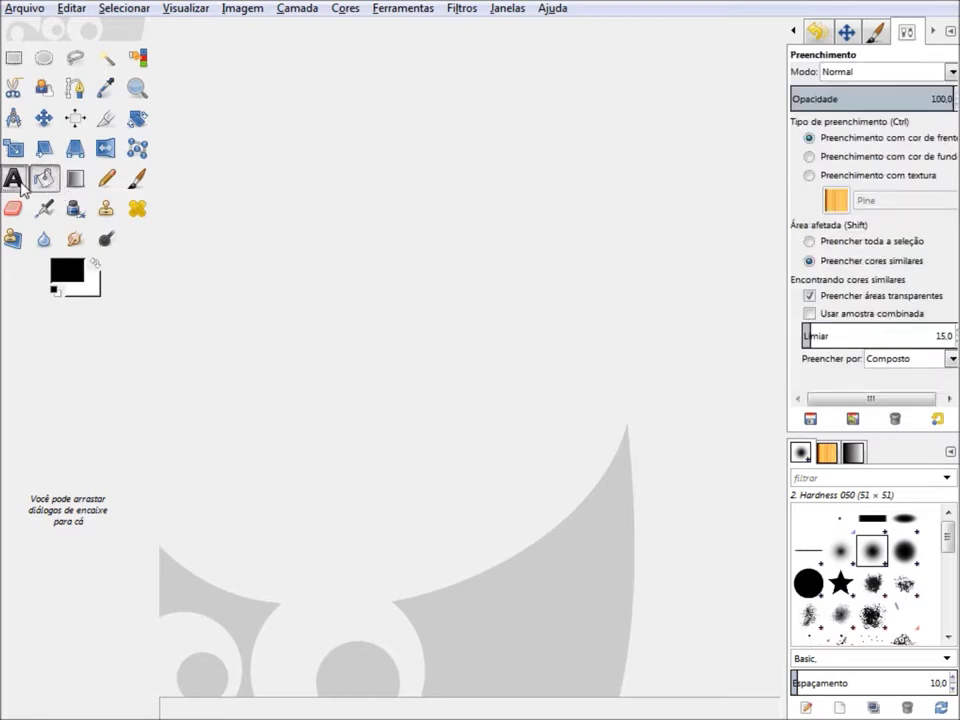
click(14, 182)
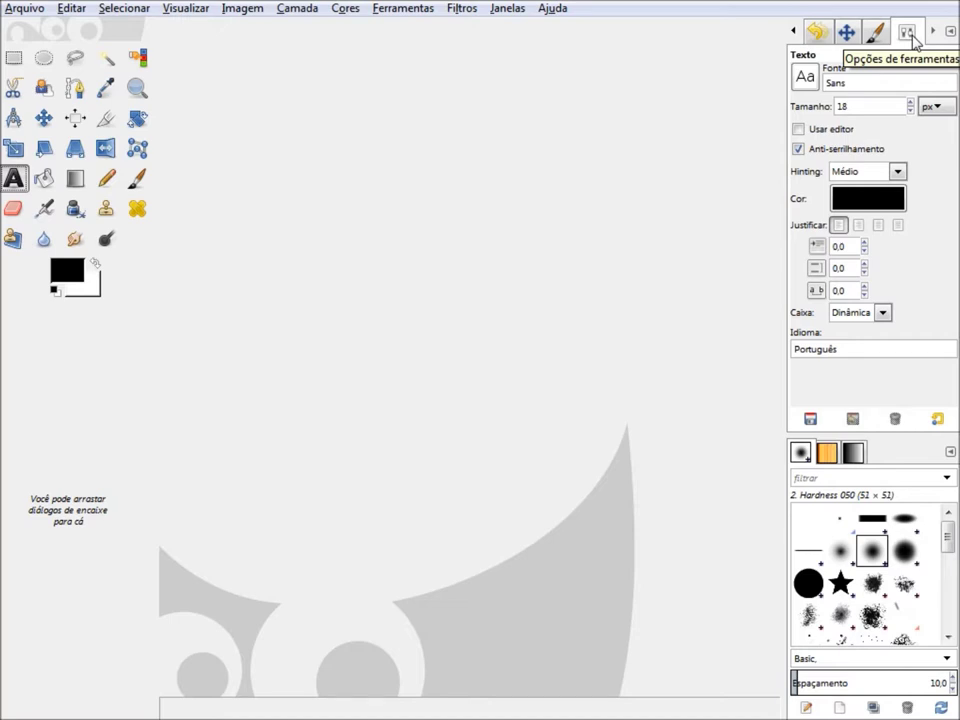
- Move the Tool Options tab from the right dock into the left column below the toolbox
mouse_move(913, 38)
mouse_down()
mouse_move(902, 78)
mouse_move(750, 154)
mouse_move(520, 256)
mouse_move(92, 416)
mouse_move(54, 343)
mouse_move(120, 392)
mouse_move(103, 399)
mouse_up()
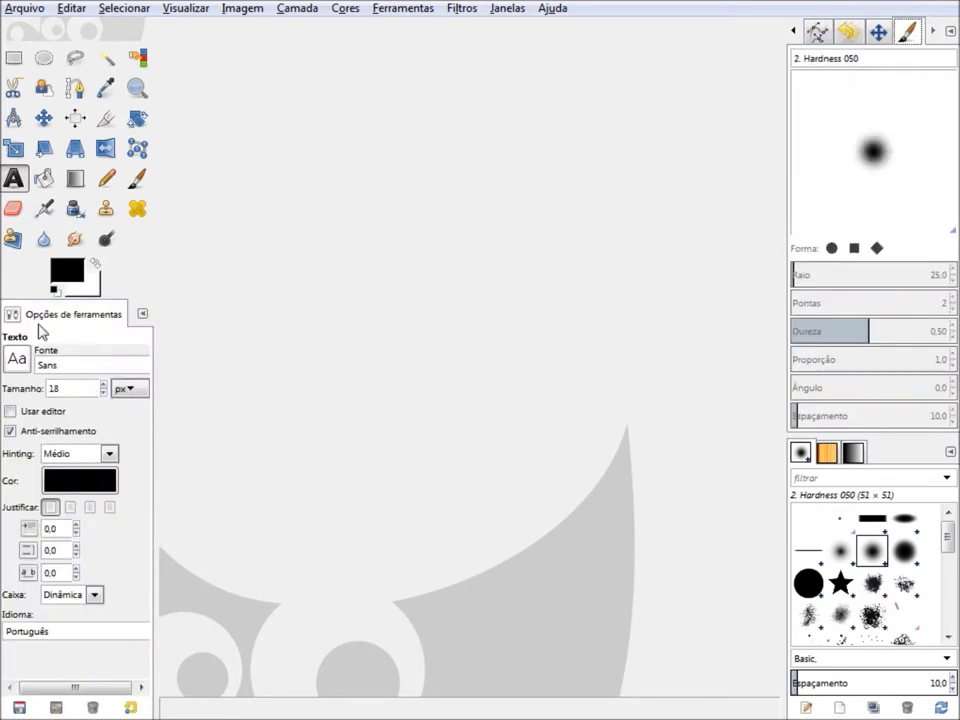